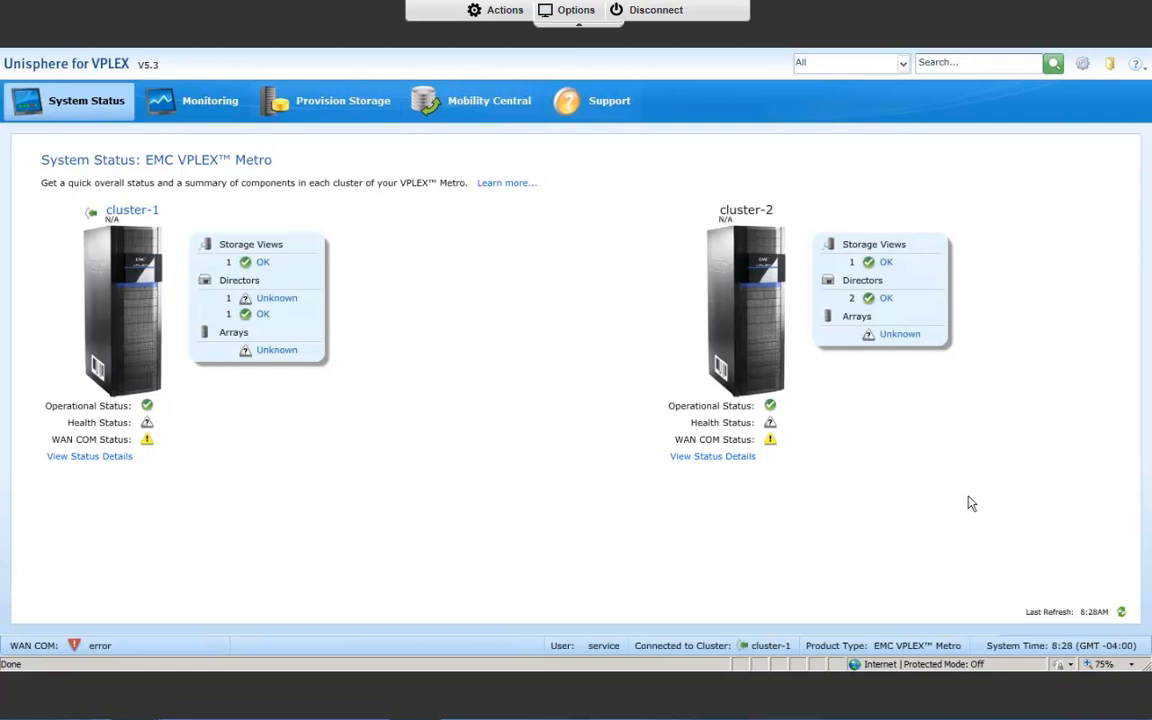
Start provisioning from pools and add the storage to the existing distributed consistency group Distributed-Continuously-Available-CG.
{"action": "left_click", "coordinate": [344, 104]}
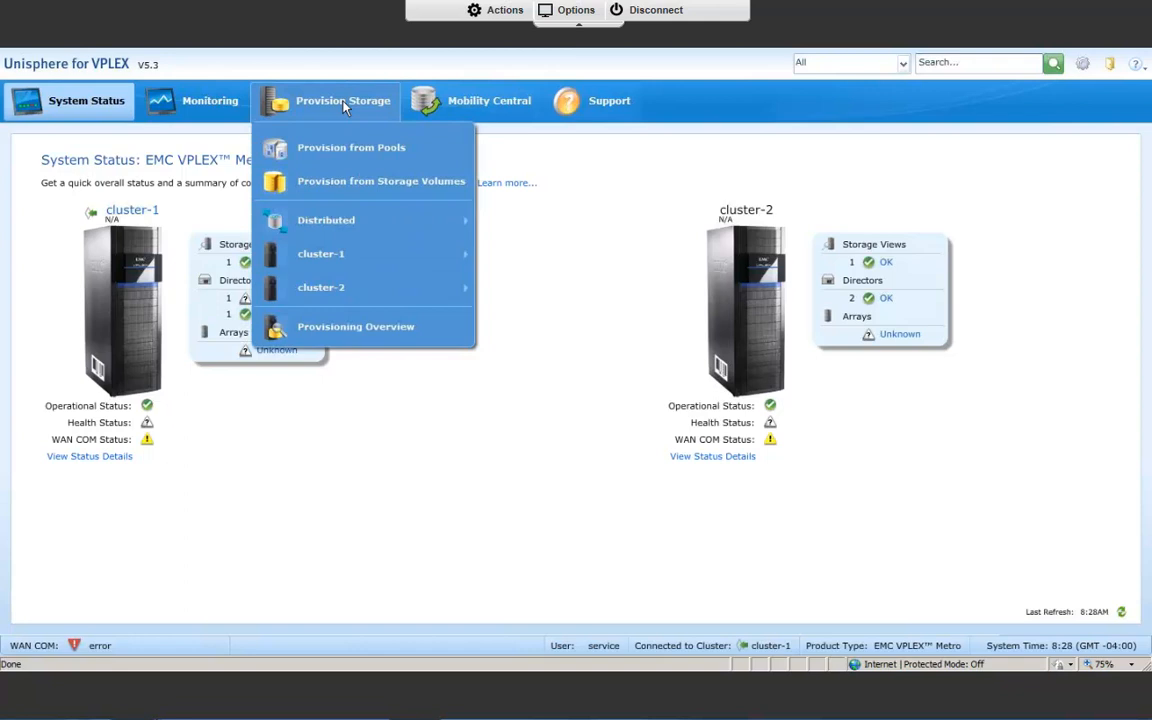
{"action": "left_click", "coordinate": [343, 155]}
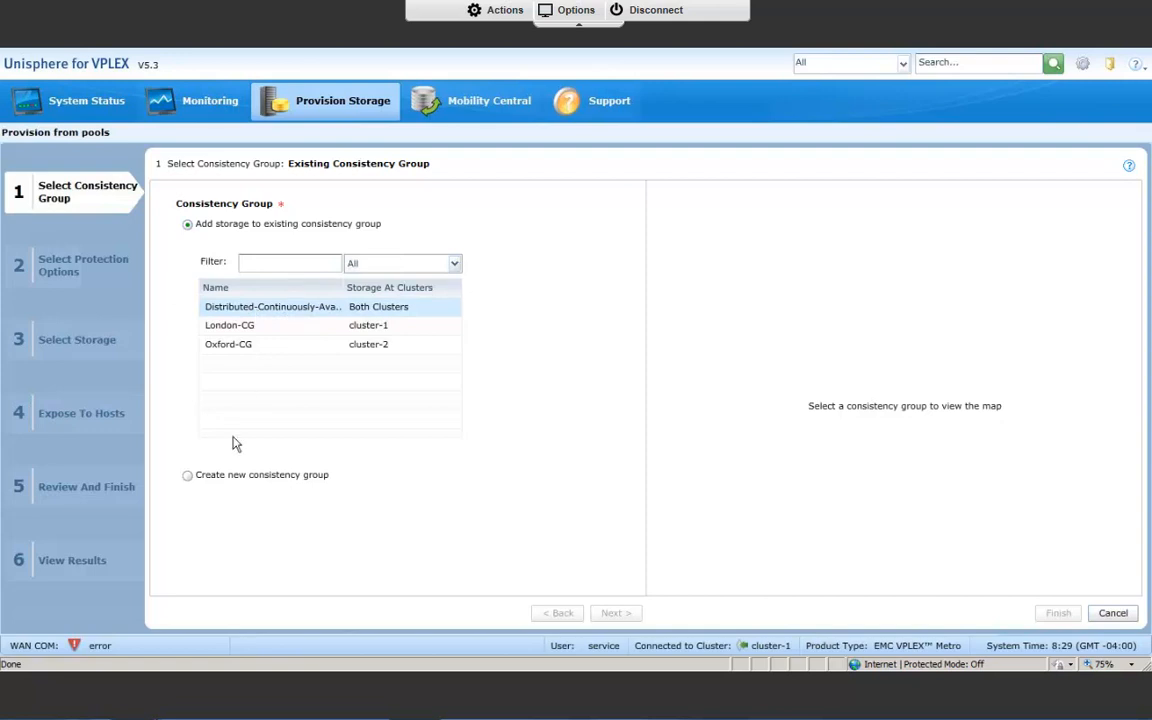
{"action": "left_click", "coordinate": [272, 310]}
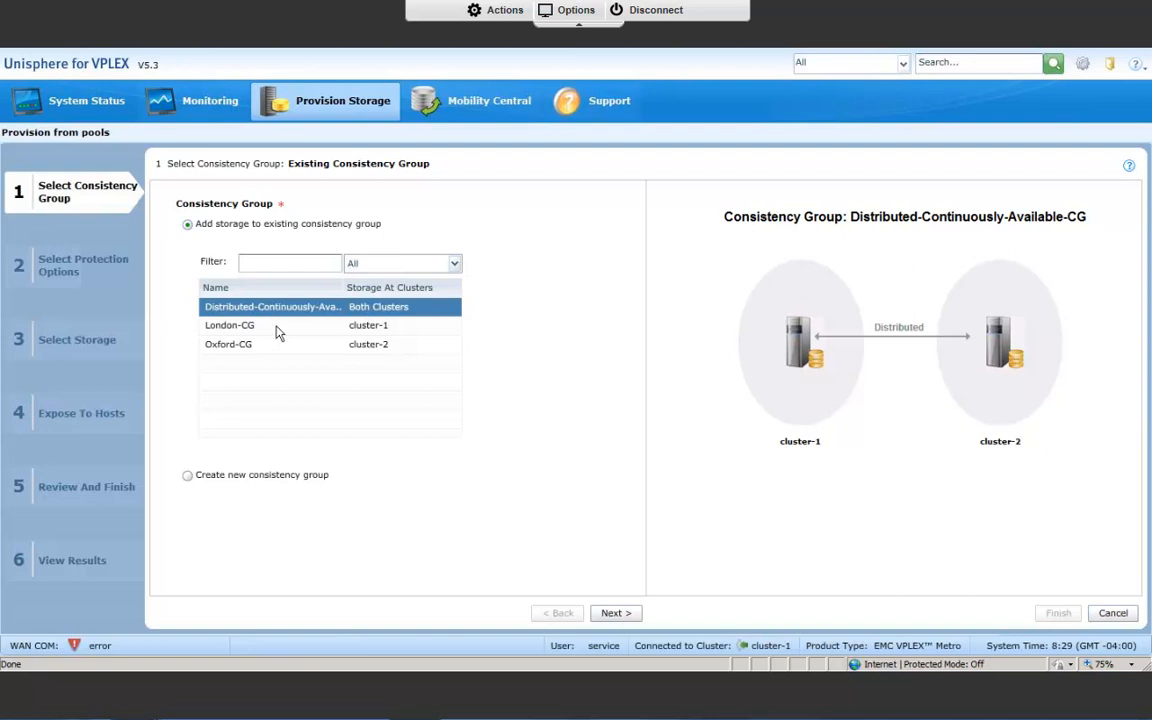
{"action": "left_click", "coordinate": [281, 335]}
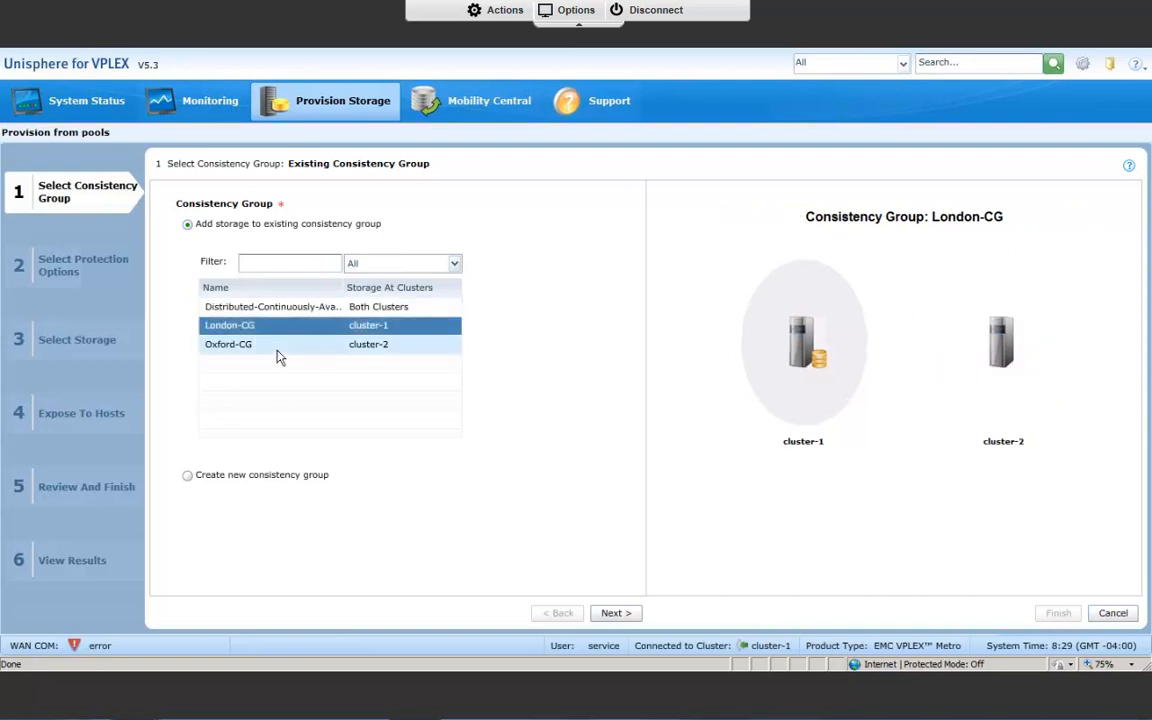
{"action": "left_click", "coordinate": [278, 346]}
{"action": "left_click", "coordinate": [300, 308]}
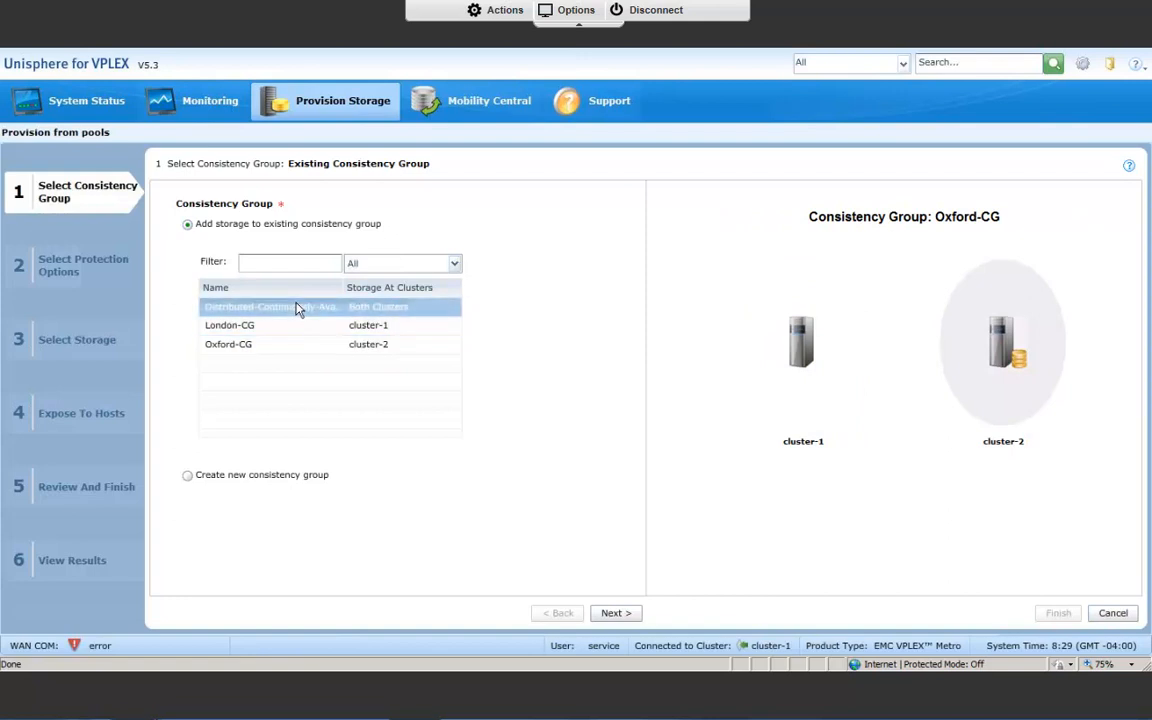
{"action": "left_click", "coordinate": [616, 613]}
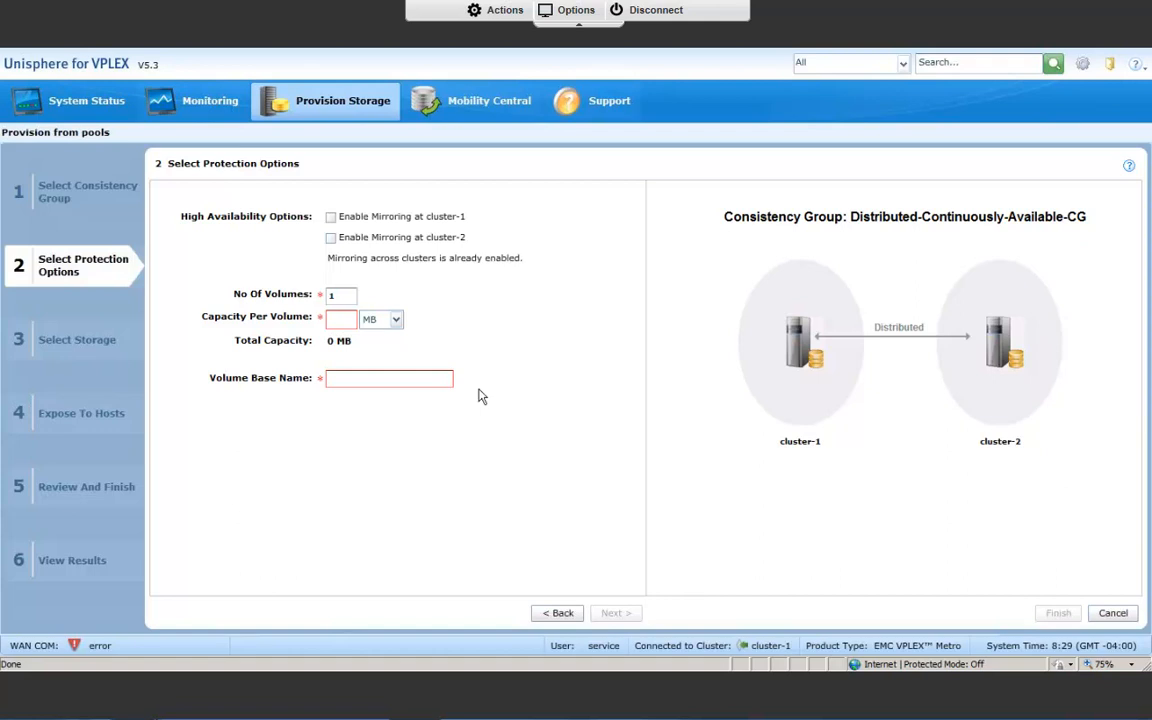
Try local mirroring at cluster-1 and at cluster-2, clearing each option again.
{"action": "left_click", "coordinate": [331, 217]}
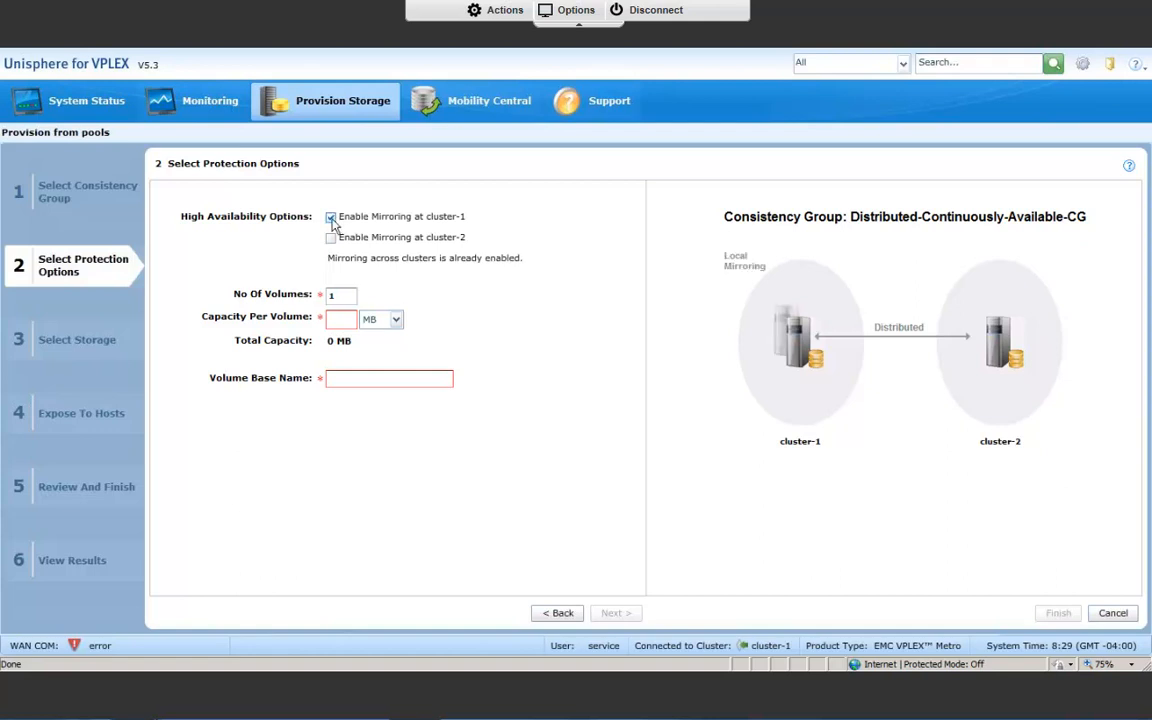
{"action": "left_click", "coordinate": [331, 217]}
{"action": "left_click", "coordinate": [331, 238]}
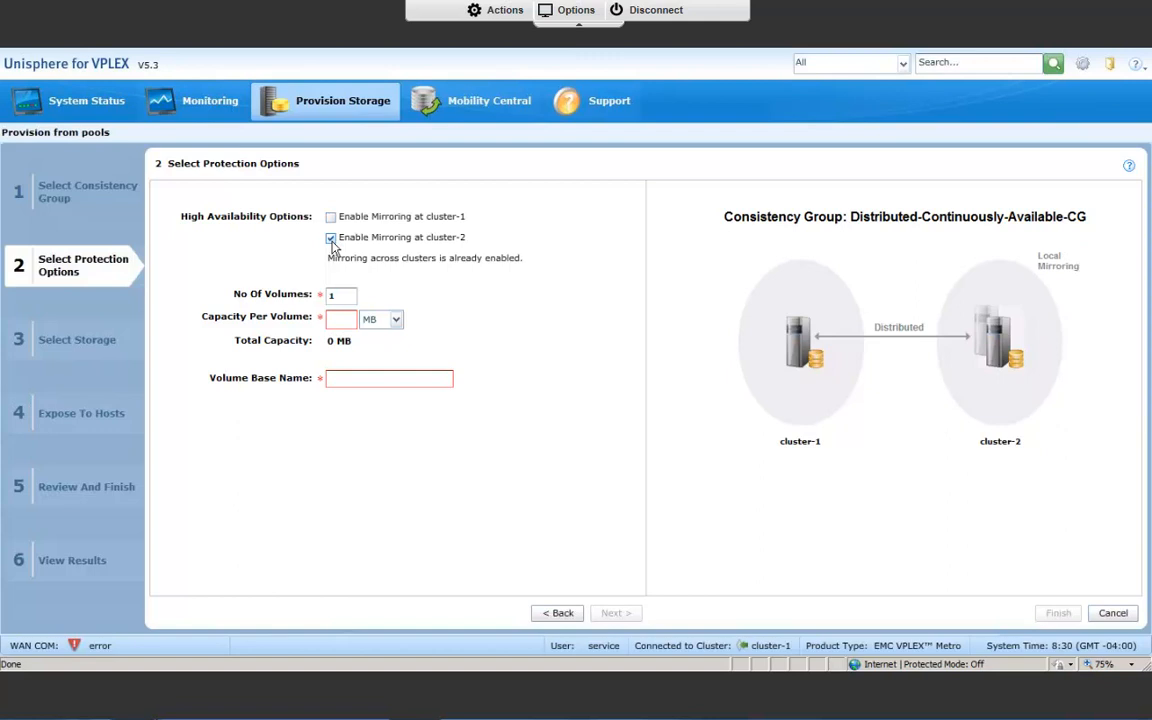
{"action": "left_click", "coordinate": [331, 238]}
Define one volume with a capacity of 10 GB and the base name oracle-RAC, and proceed to storage selection.
{"action": "left_click", "coordinate": [343, 319]}
{"action": "key", "text": "alt"}
{"action": "key", "text": "alt"}
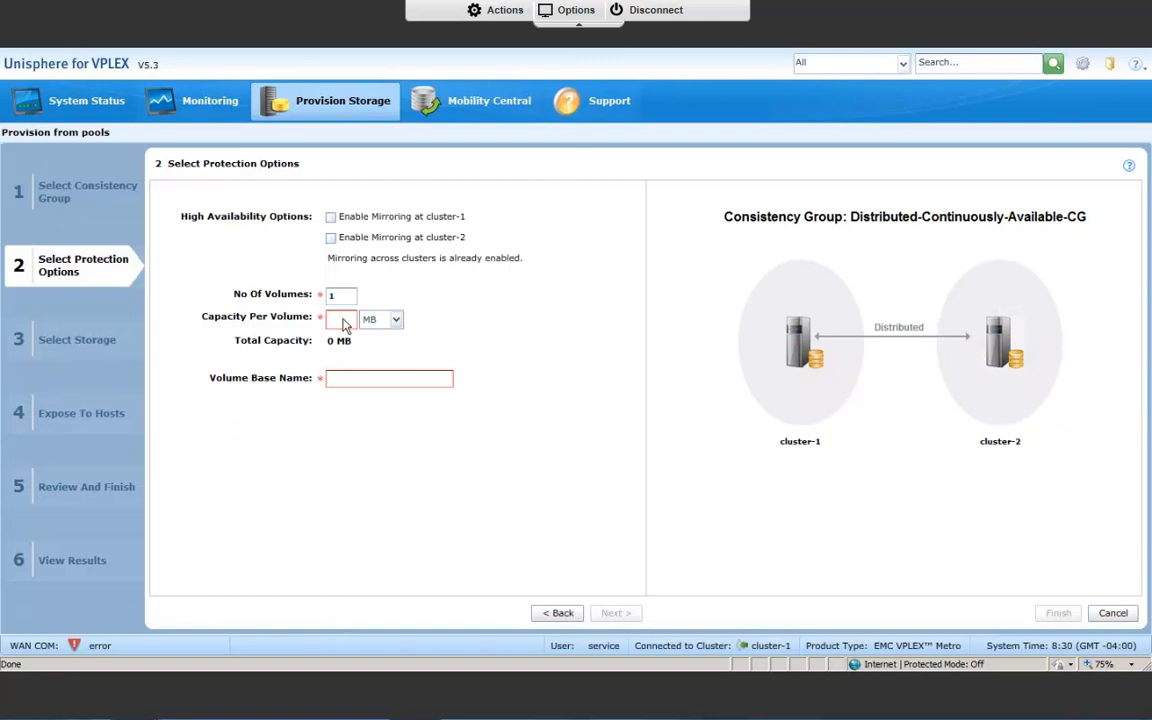
{"action": "left_click", "coordinate": [346, 322]}
{"action": "type", "text": "10"}
{"action": "left_click", "coordinate": [396, 319]}
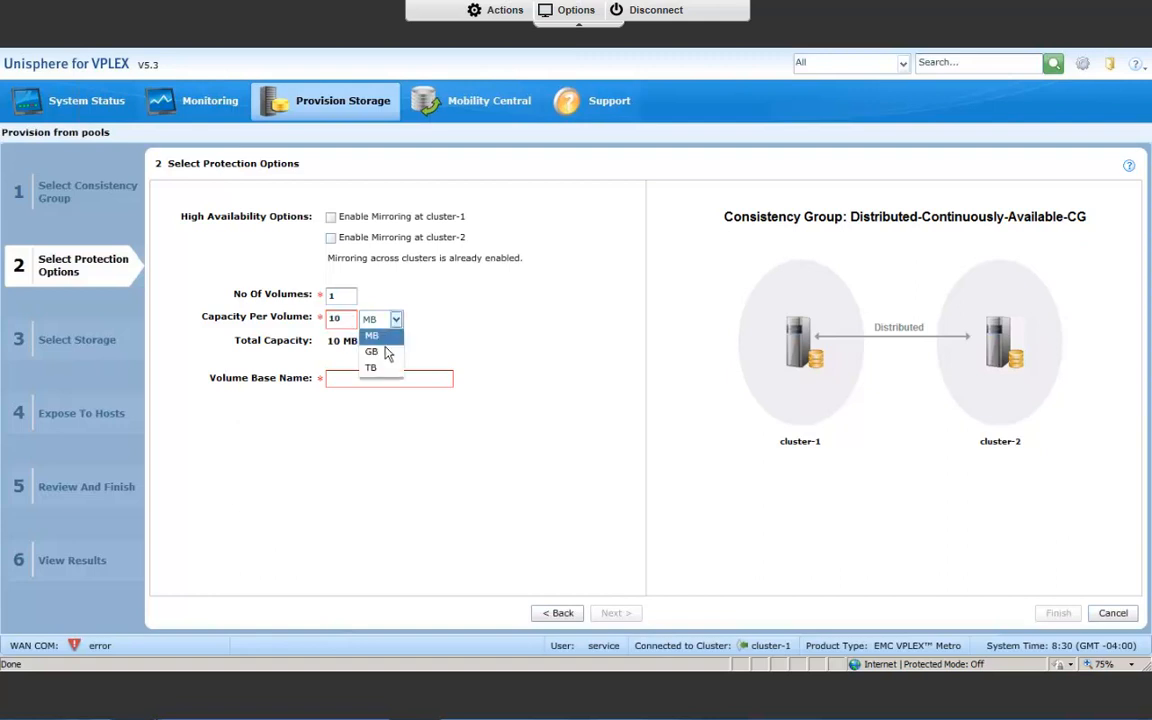
{"action": "left_click", "coordinate": [386, 351]}
{"action": "left_click", "coordinate": [391, 379]}
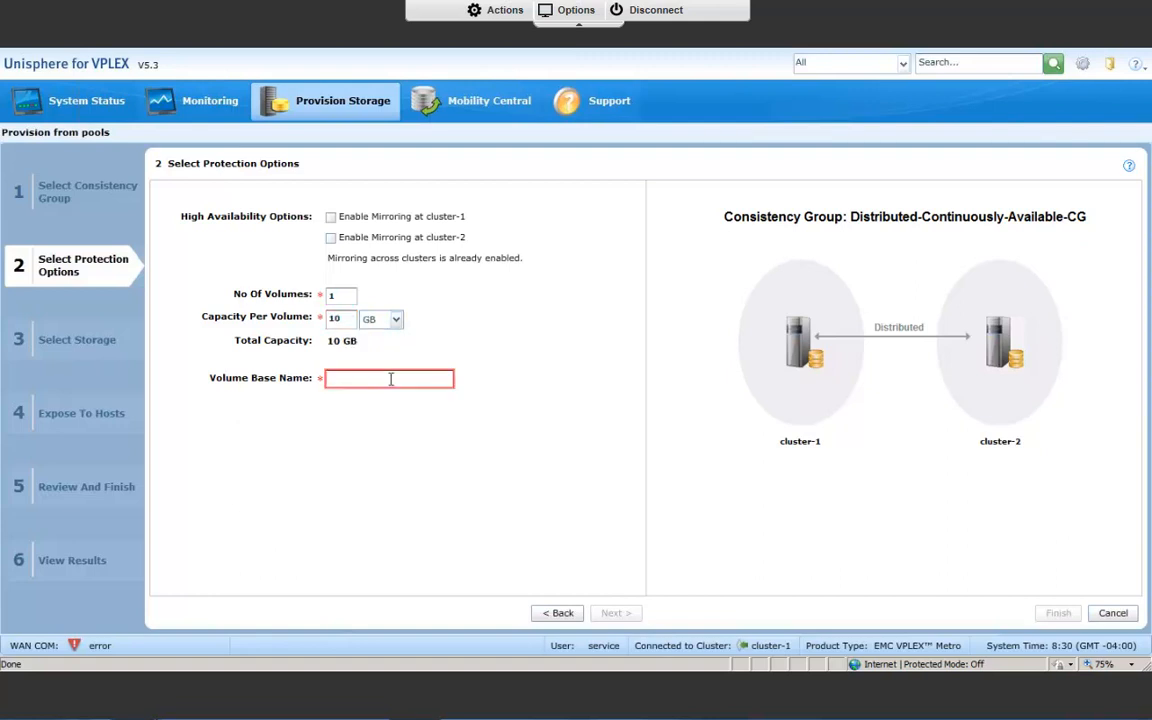
{"action": "type", "text": "oracle-RAC"}
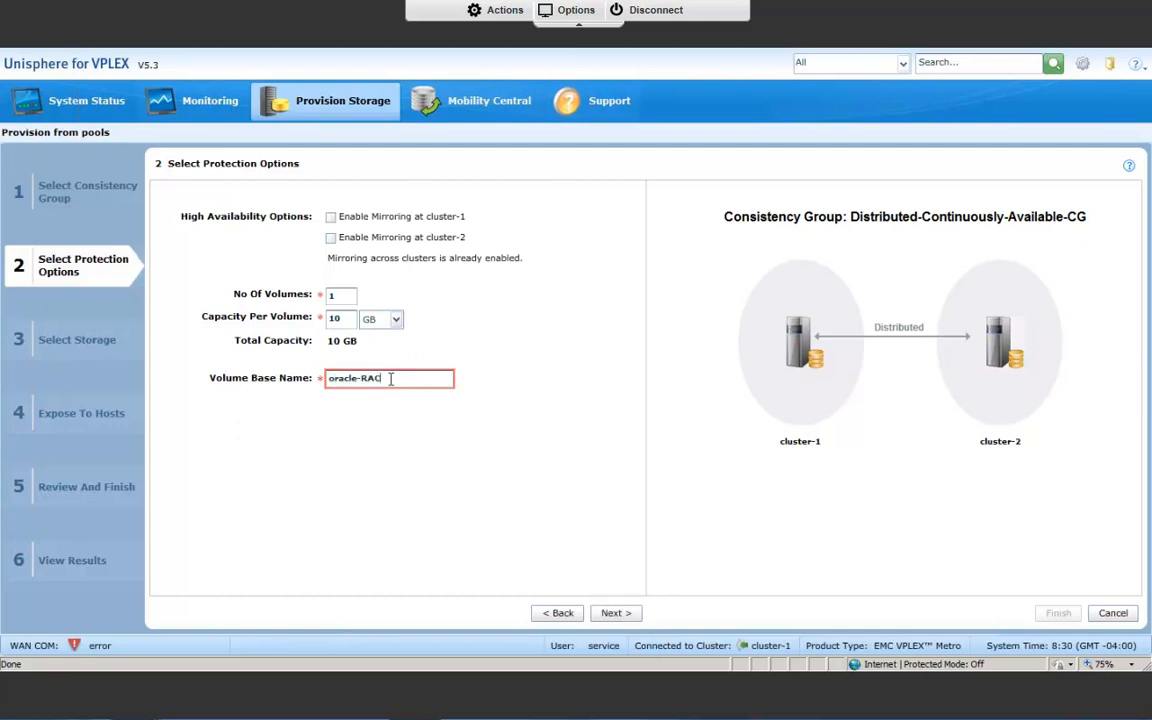
{"action": "left_click", "coordinate": [618, 616]}
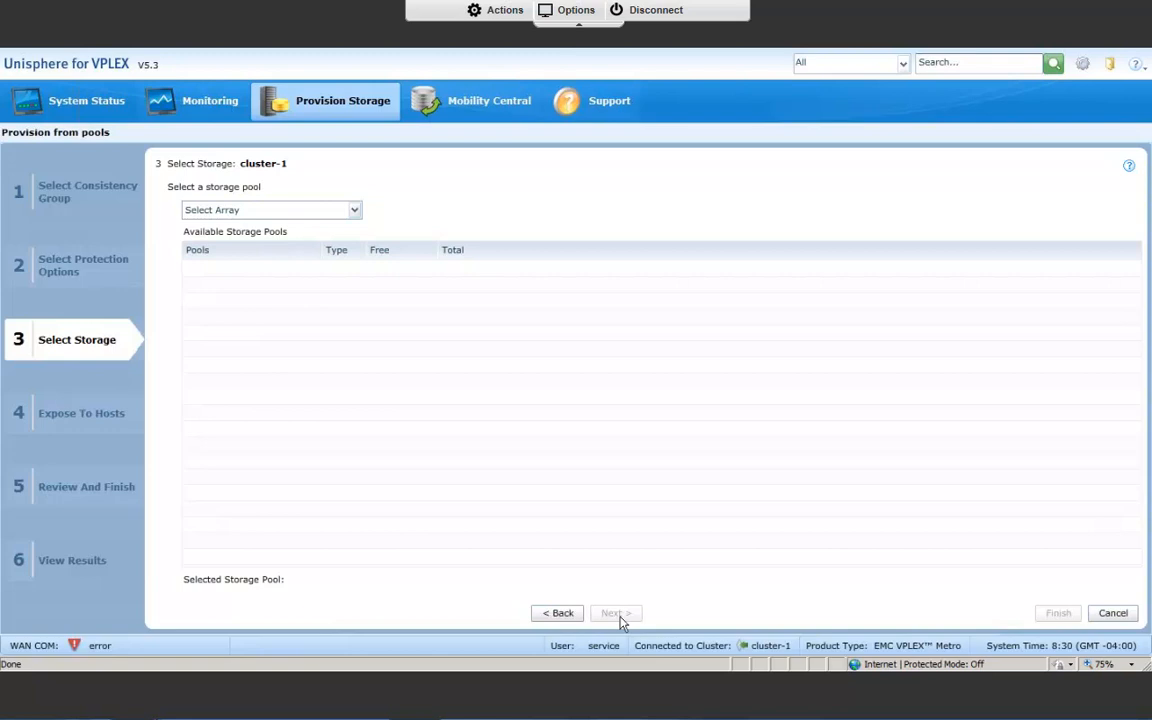
{"action": "left_click", "coordinate": [354, 211]}
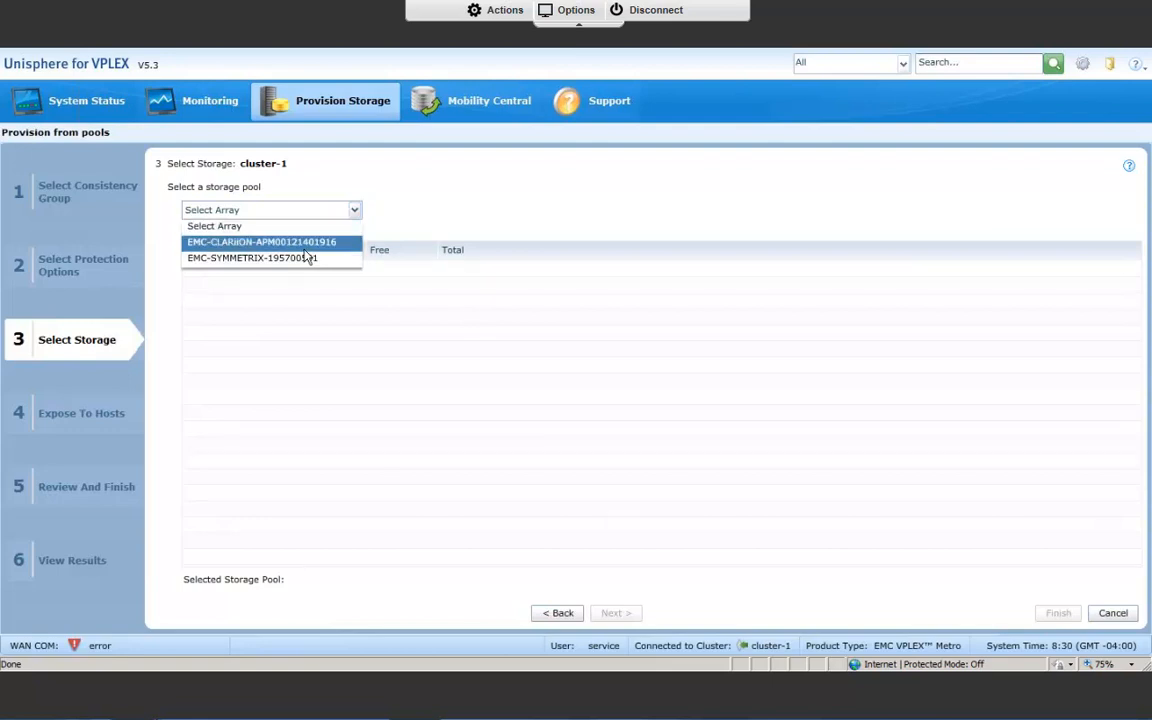
{"action": "left_click", "coordinate": [306, 252]}
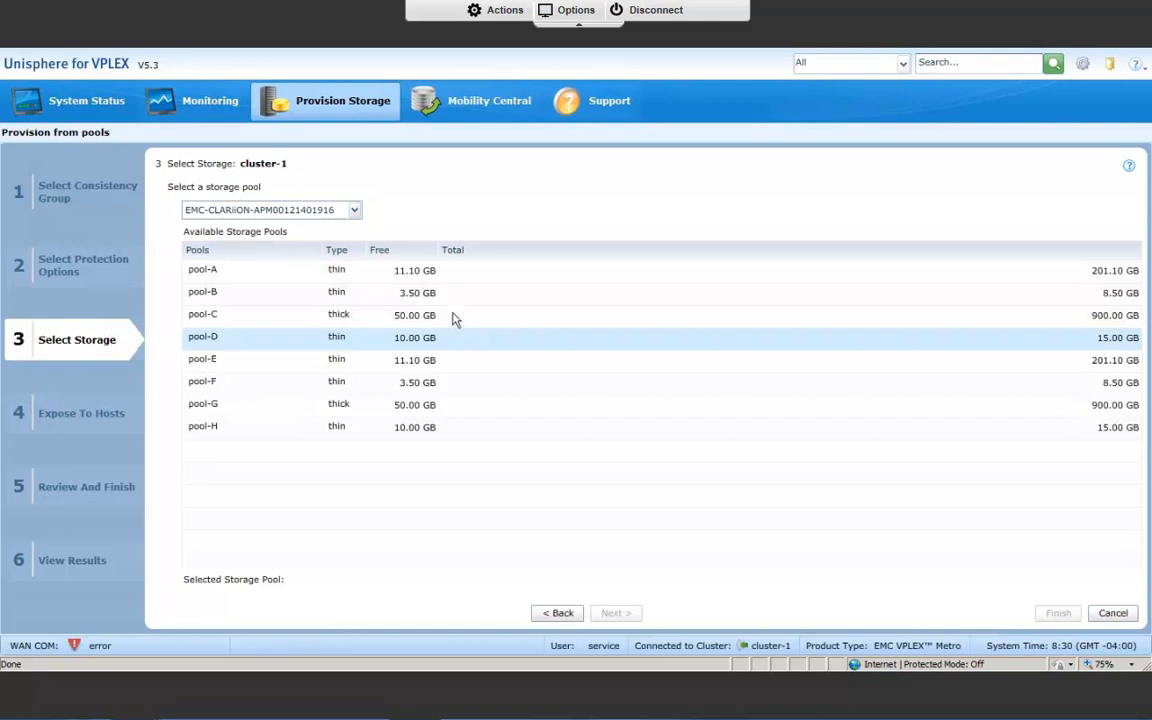
{"action": "left_click", "coordinate": [452, 316]}
{"action": "left_click", "coordinate": [467, 273]}
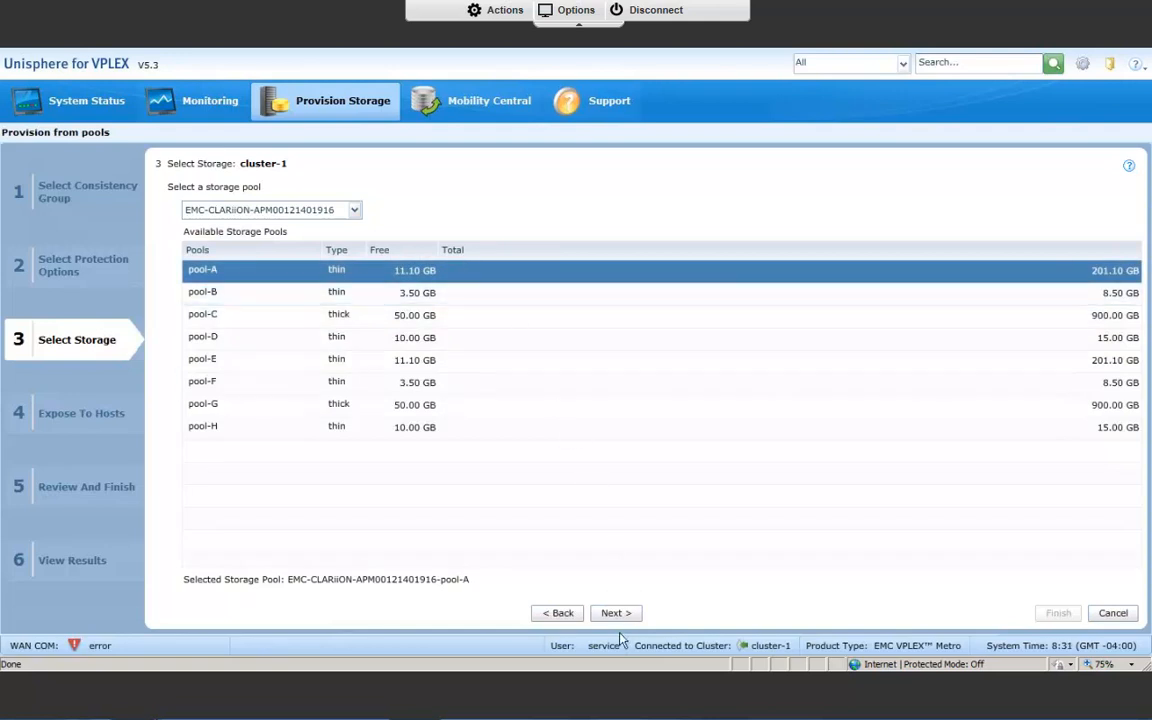
{"action": "left_click", "coordinate": [628, 613]}
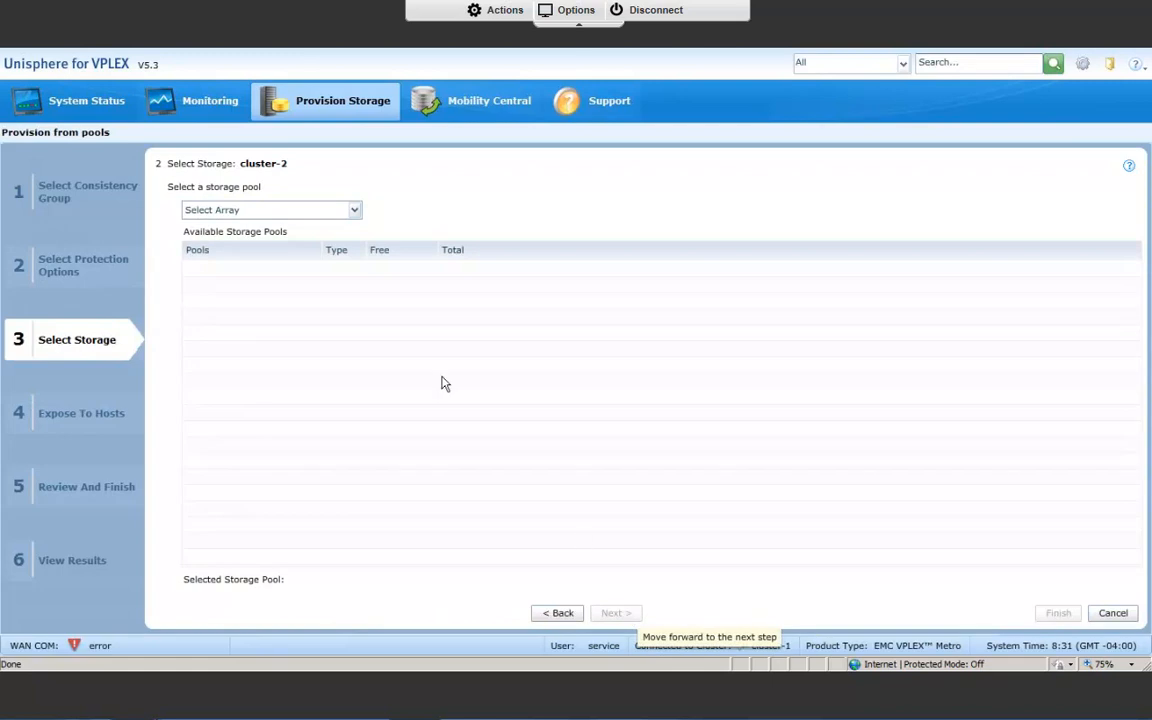
Choose pool-H on array EMC-SYMMETRIX-195700501 as the storage pool for cluster-2.
{"action": "left_click", "coordinate": [355, 211]}
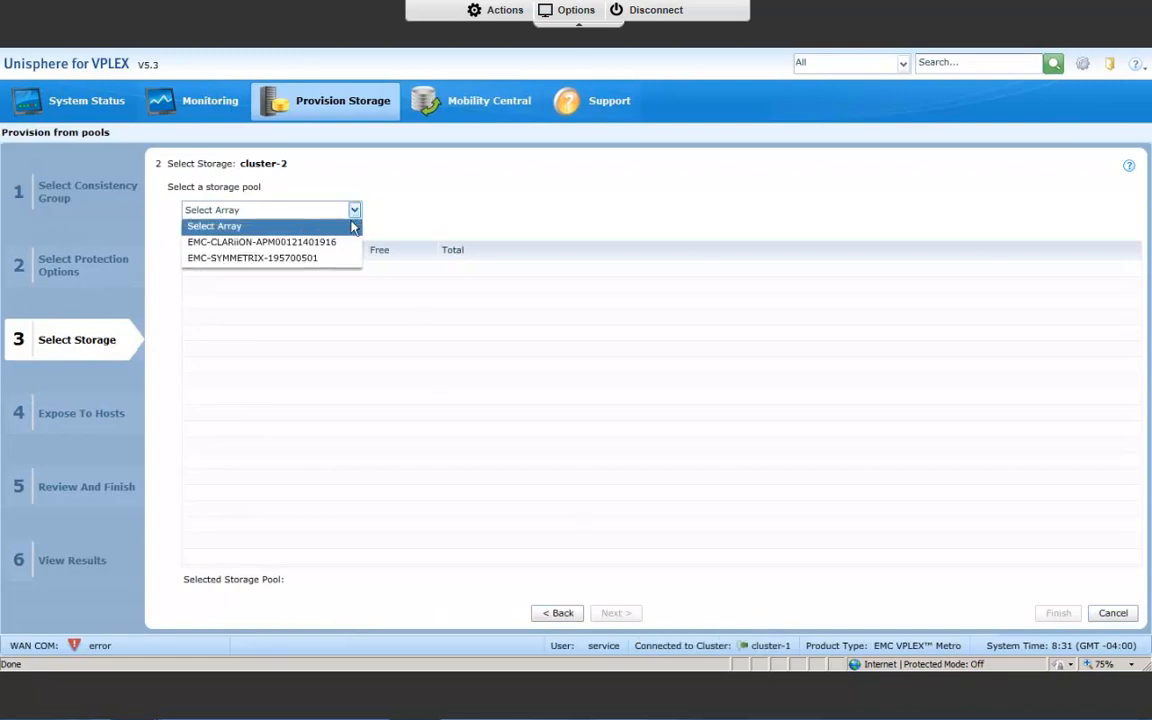
{"action": "left_click", "coordinate": [325, 261]}
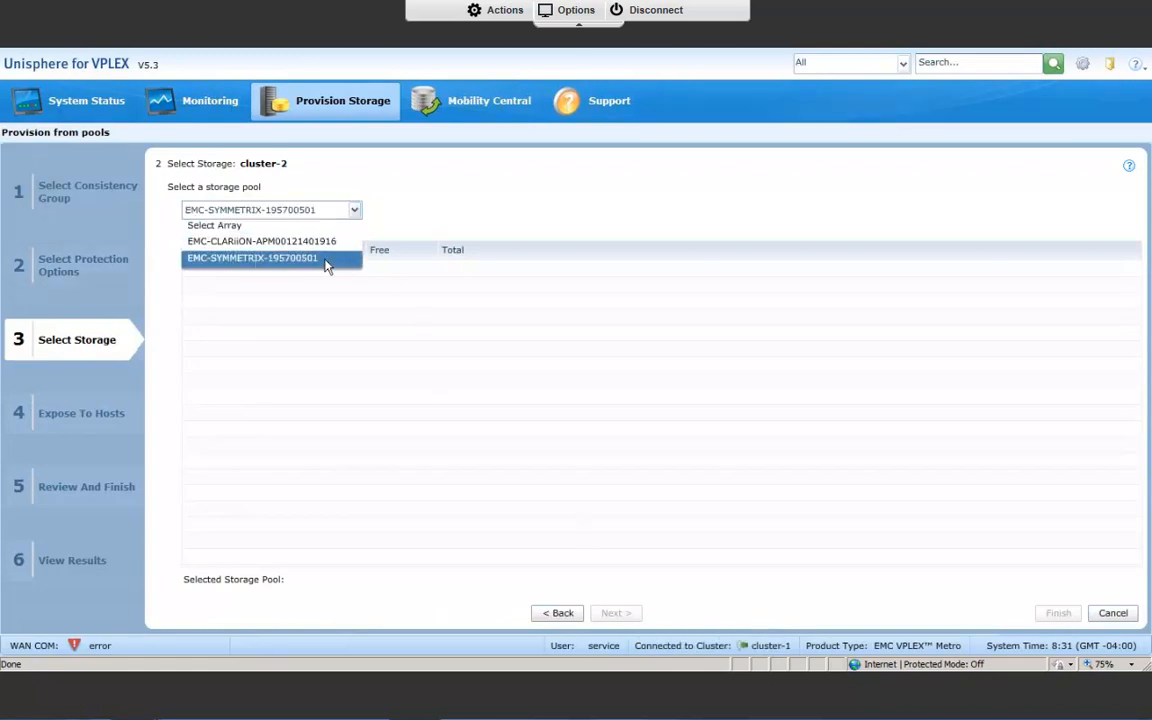
{"action": "left_click", "coordinate": [325, 261]}
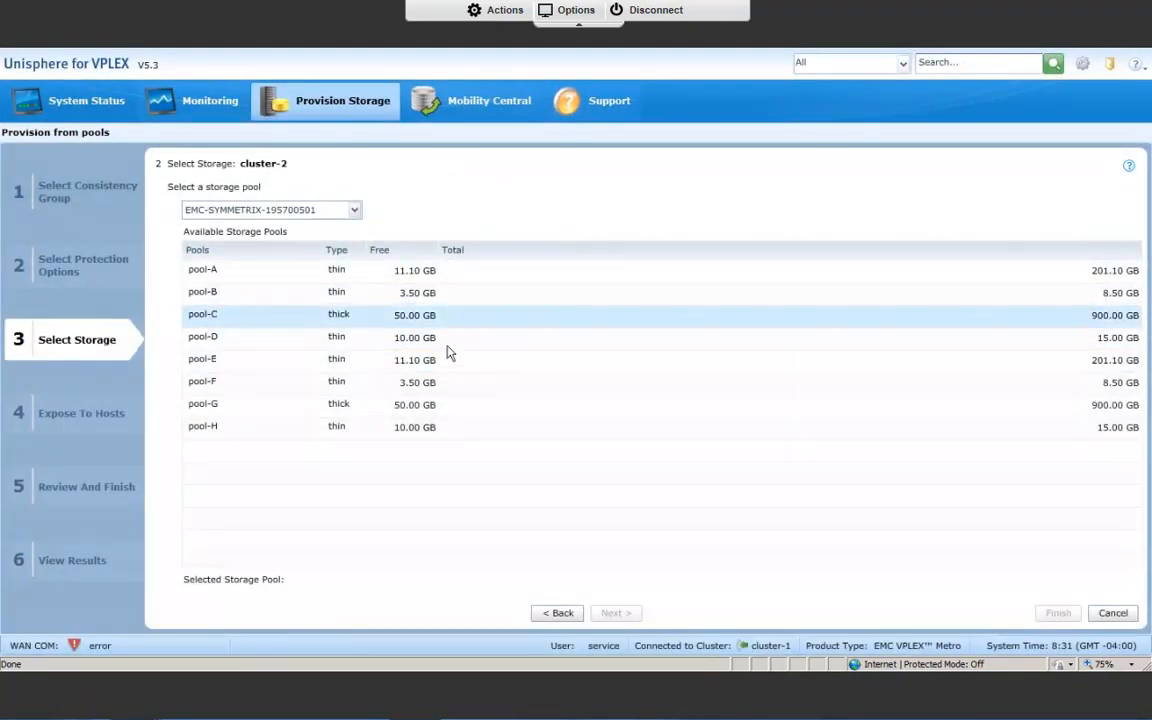
{"action": "left_click", "coordinate": [444, 430]}
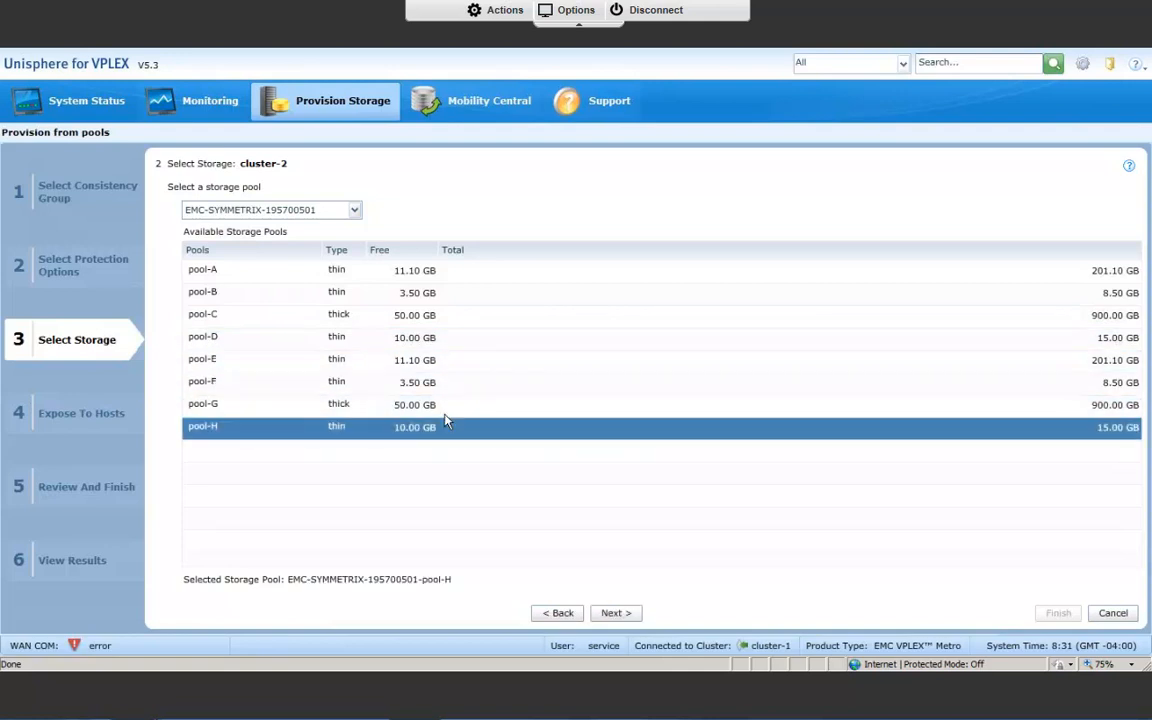
{"action": "left_click", "coordinate": [612, 614]}
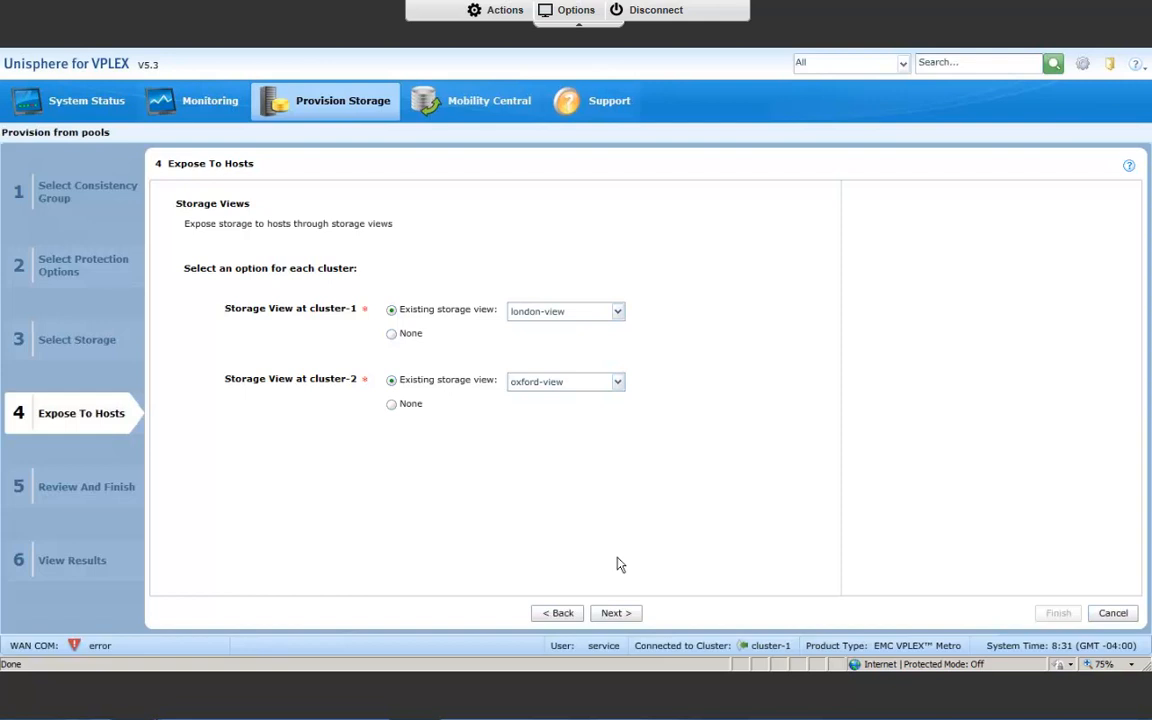
Accept the existing storage views london-view for cluster-1 and oxford-view for cluster-2, and finish the provisioning wizard.
{"action": "left_click", "coordinate": [616, 613]}
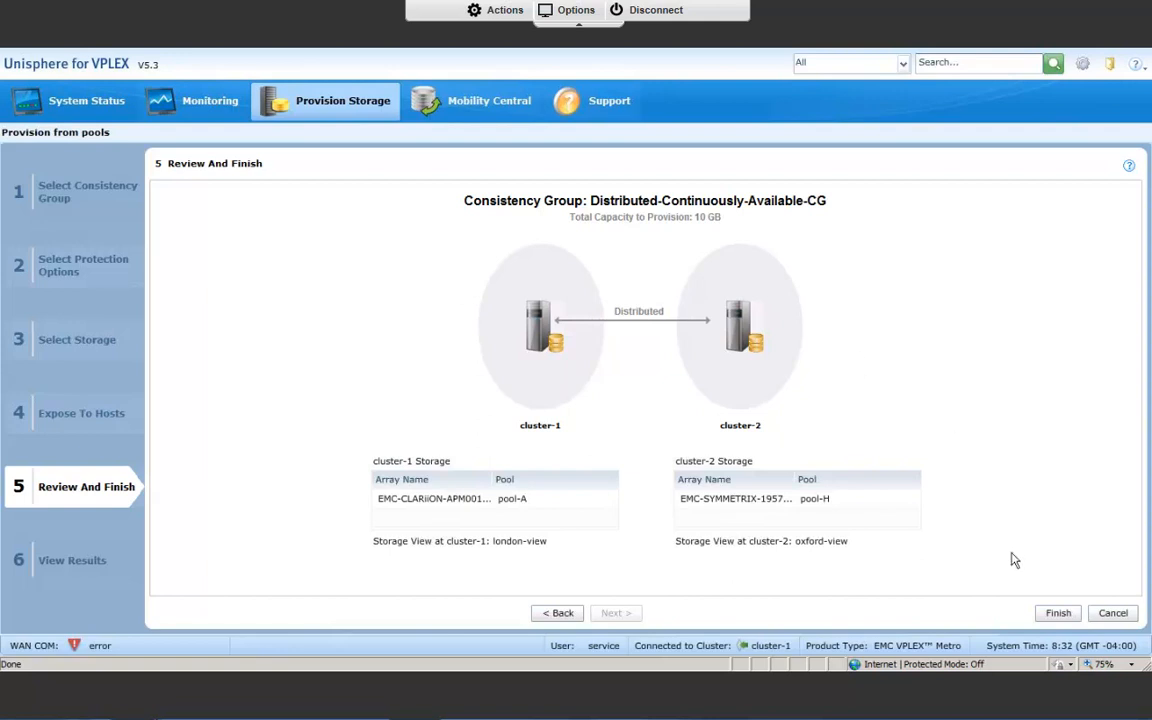
{"action": "right_click", "coordinate": [1047, 606]}
{"action": "left_click", "coordinate": [1052, 620]}
{"action": "left_click", "coordinate": [1052, 620]}
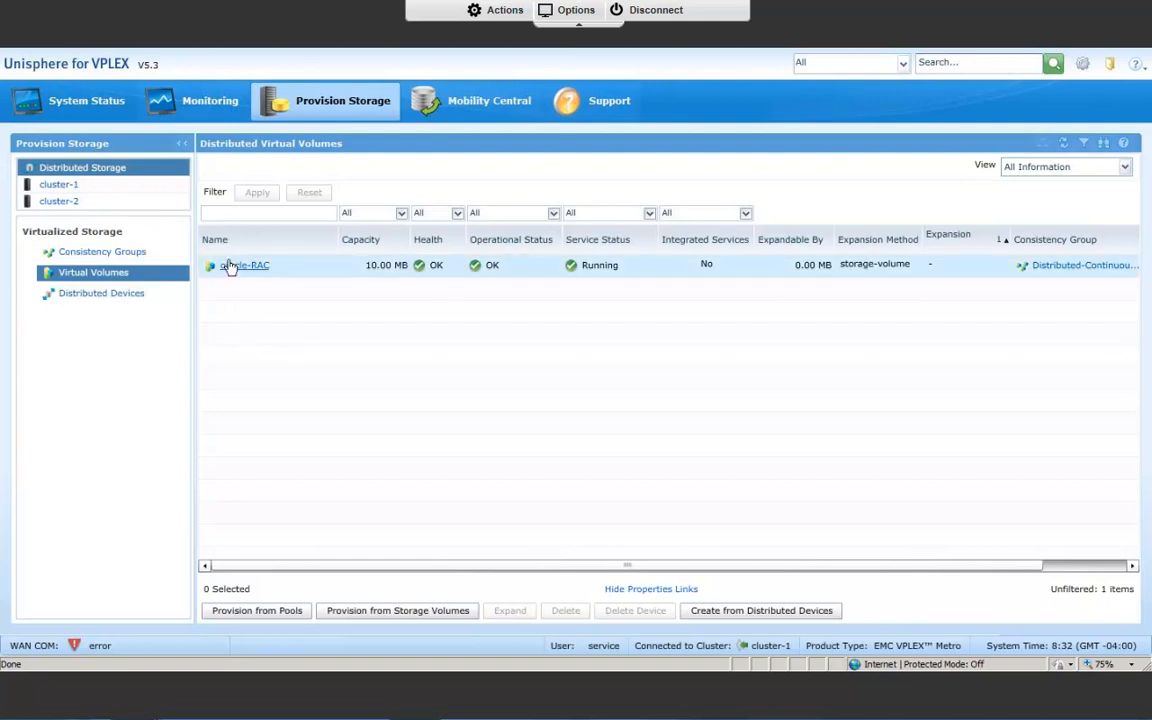
Examine the map of the distributed virtual volume oracle-RAC across both clusters, and close the map.
{"action": "mouse_move", "coordinate": [289, 270]}
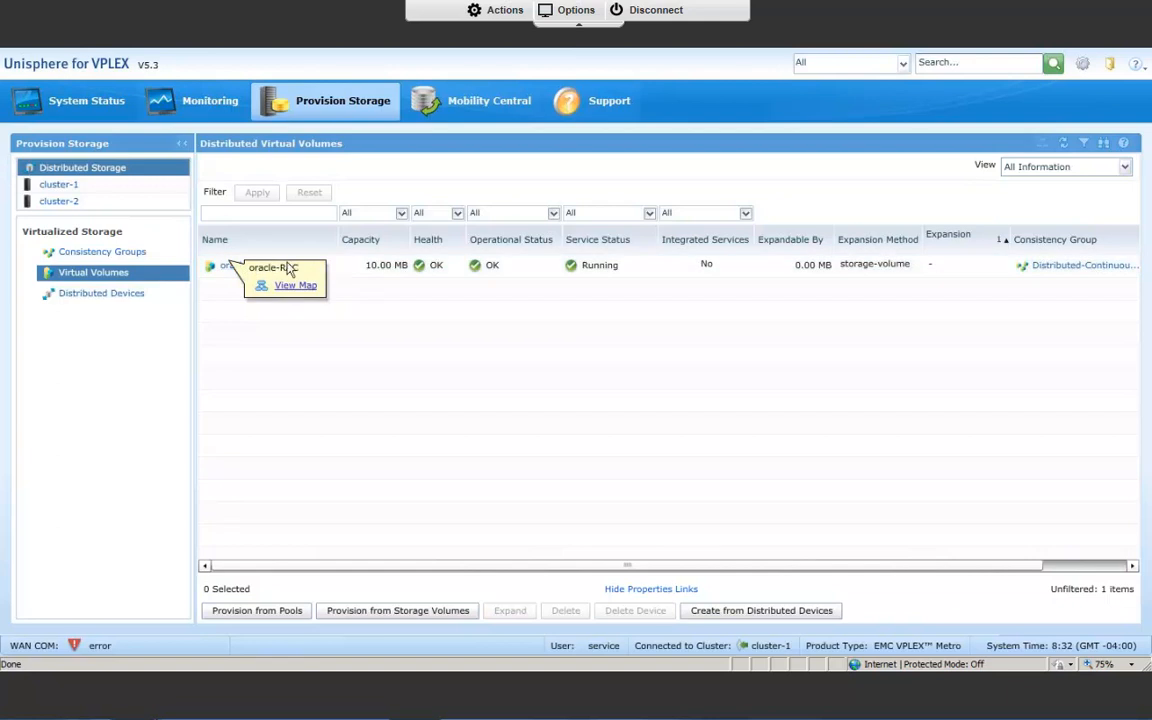
{"action": "left_click", "coordinate": [342, 272]}
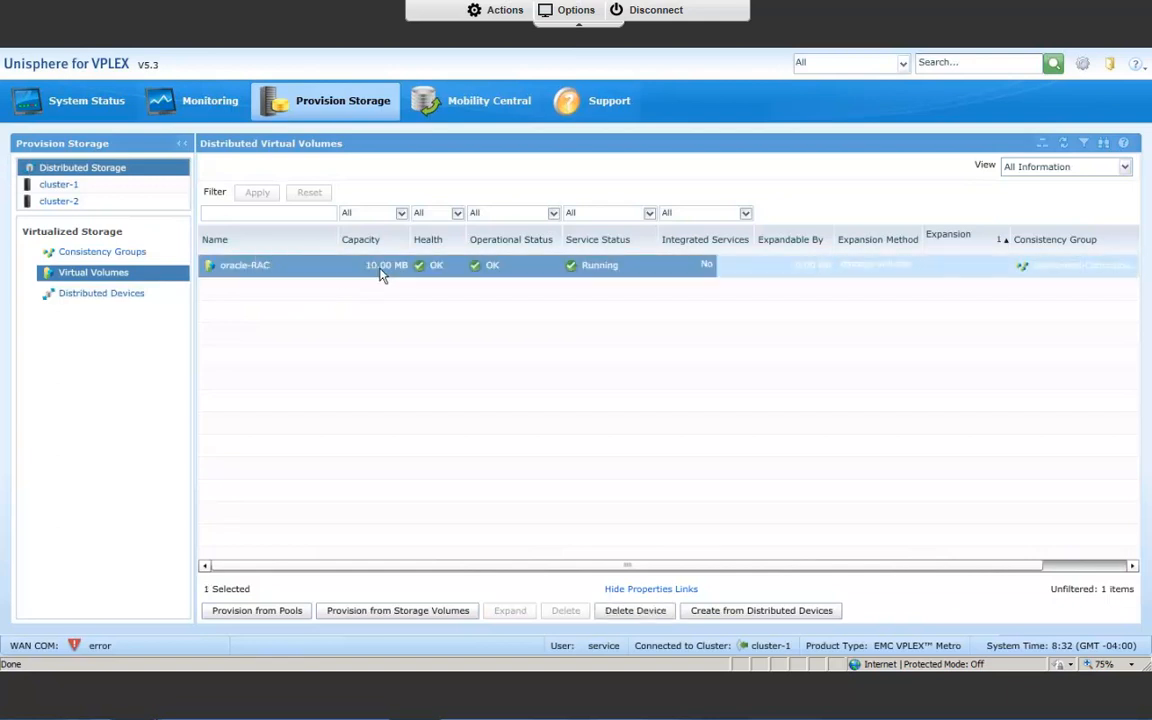
{"action": "left_click", "coordinate": [1043, 145]}
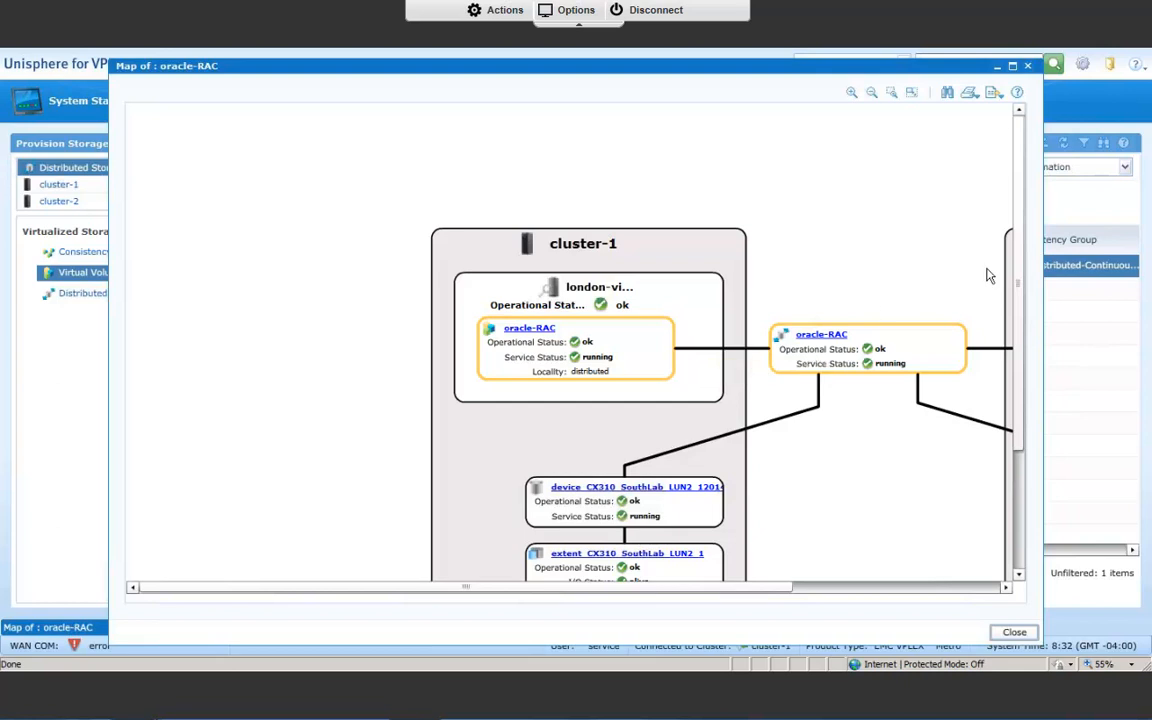
{"action": "left_click", "coordinate": [872, 93]}
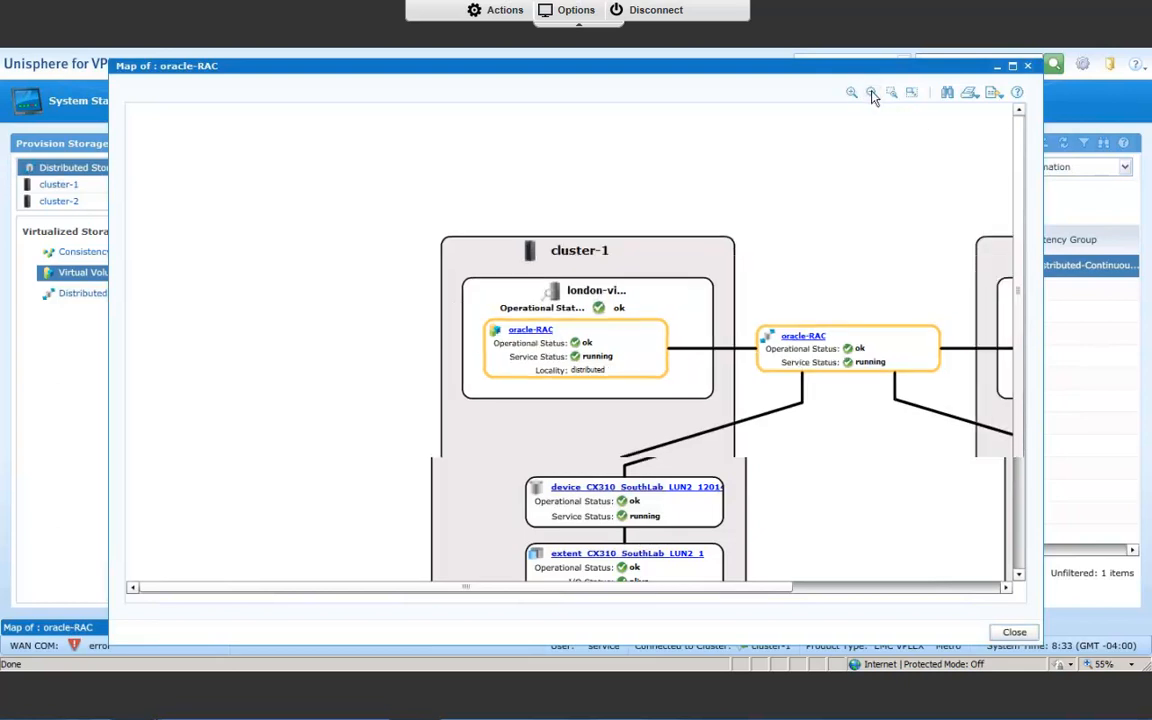
{"action": "left_click", "coordinate": [872, 94]}
{"action": "left_click", "coordinate": [872, 94]}
{"action": "left_click", "coordinate": [872, 94]}
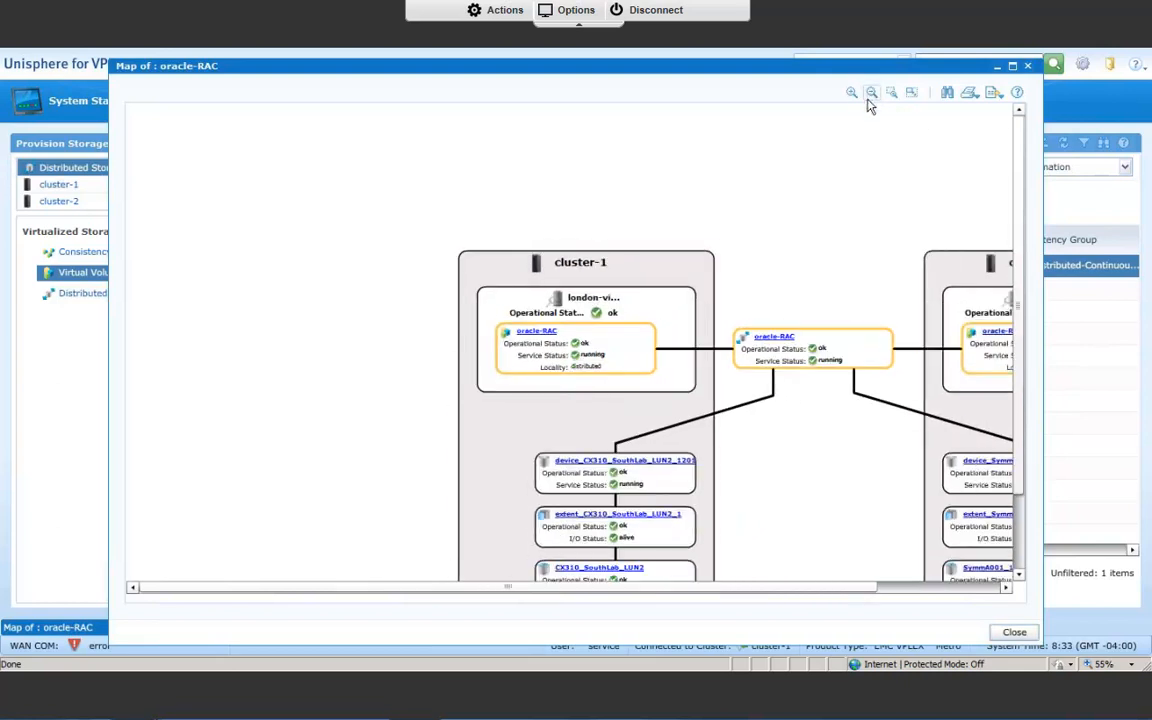
{"action": "left_click_drag", "start_coordinate": [699, 588], "coordinate": [1015, 406]}
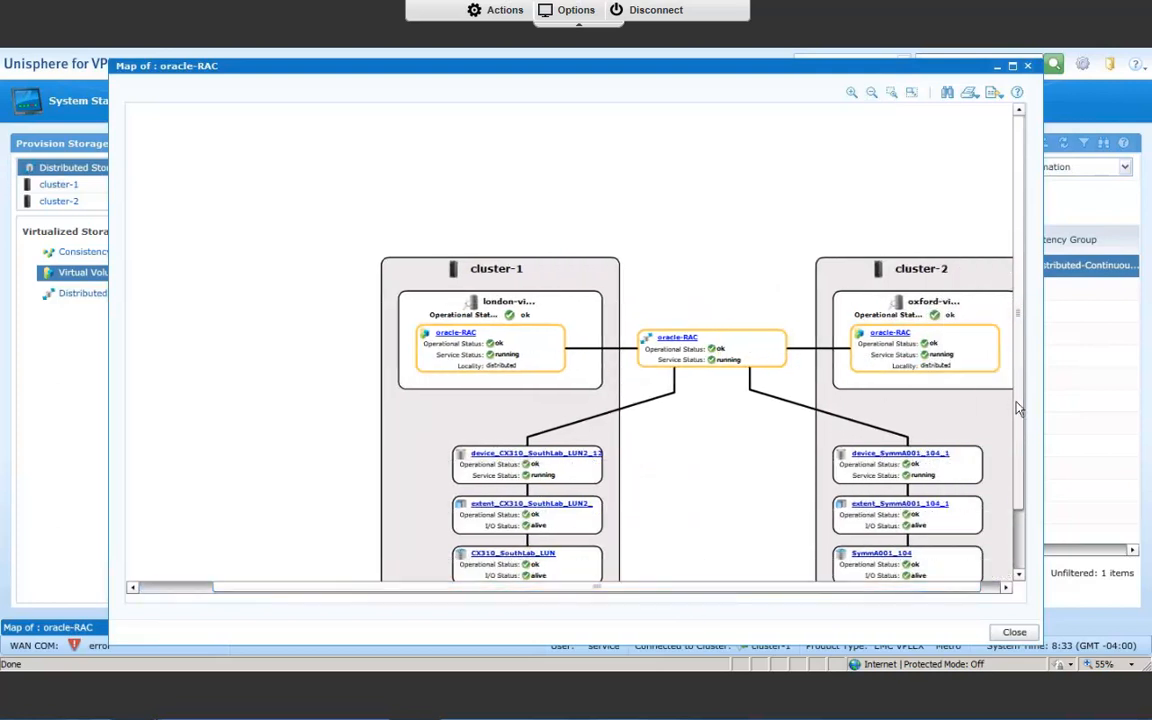
{"action": "left_click", "coordinate": [1014, 633]}
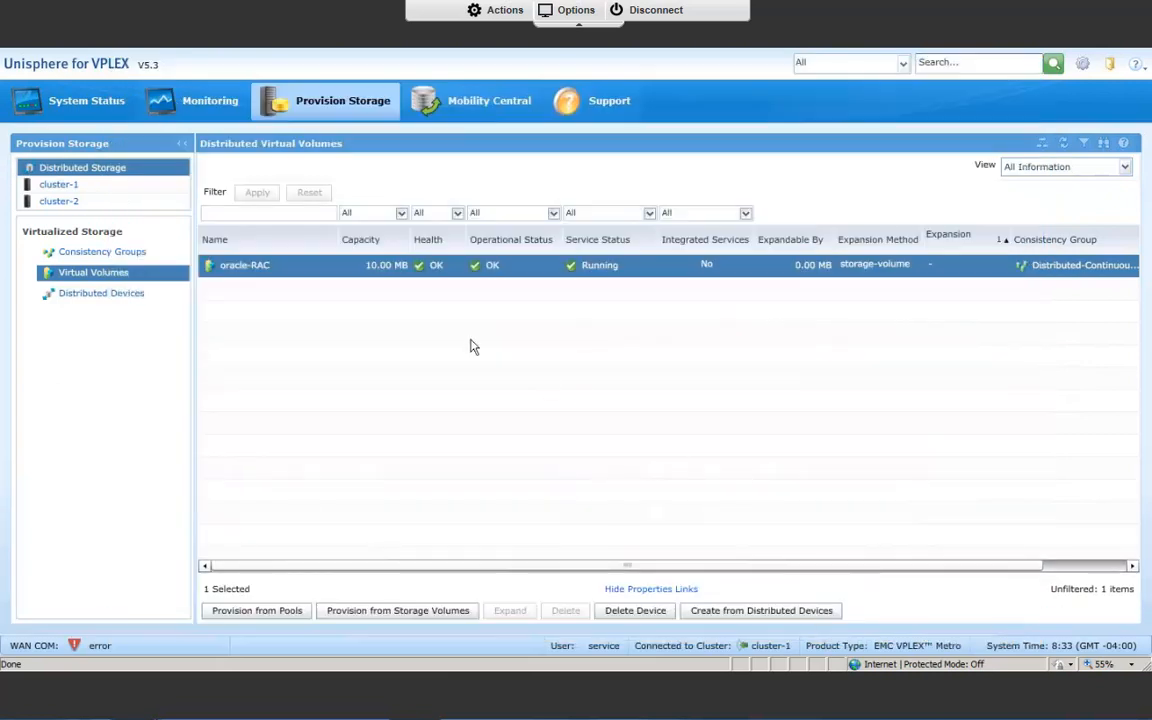
Check the virtual volumes exposed through london-view in cluster-1's storage views.
{"action": "left_click", "coordinate": [92, 186]}
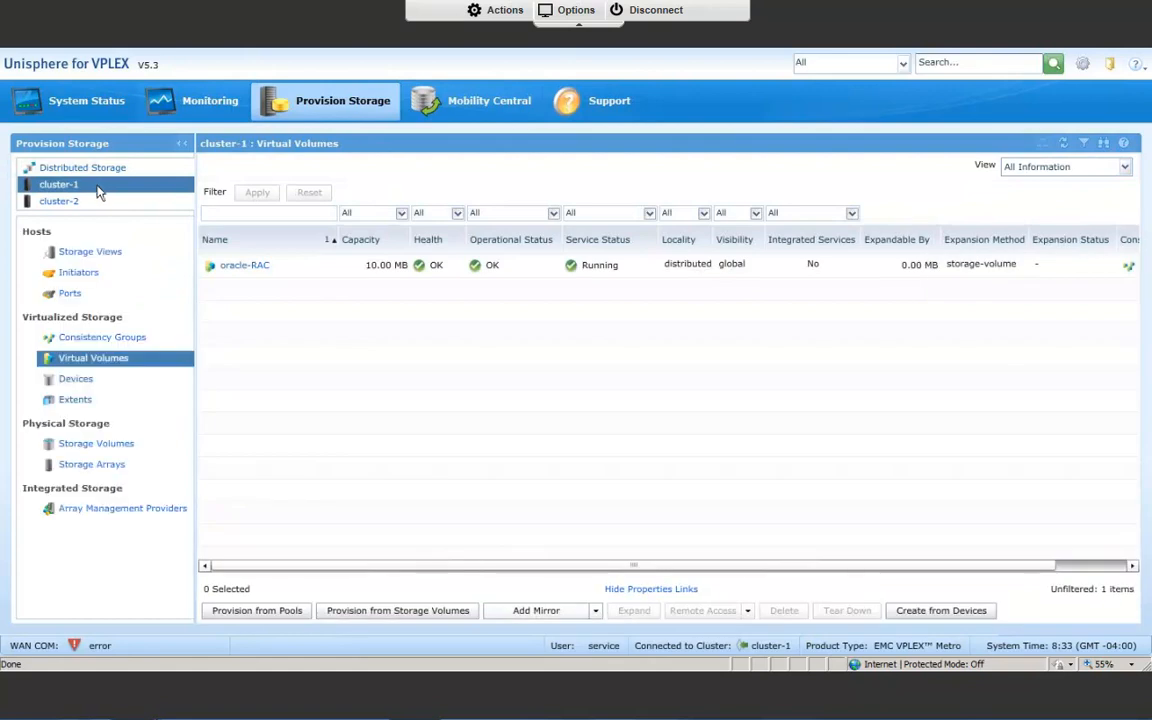
{"action": "left_click", "coordinate": [122, 251]}
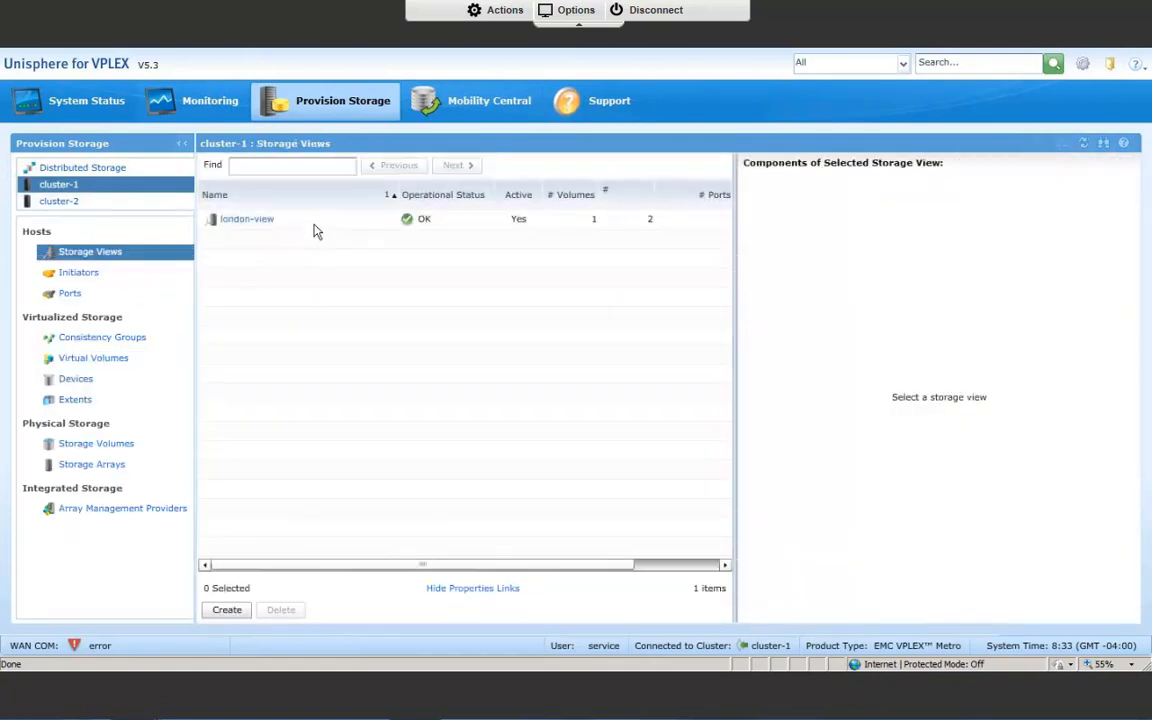
{"action": "left_click", "coordinate": [314, 224]}
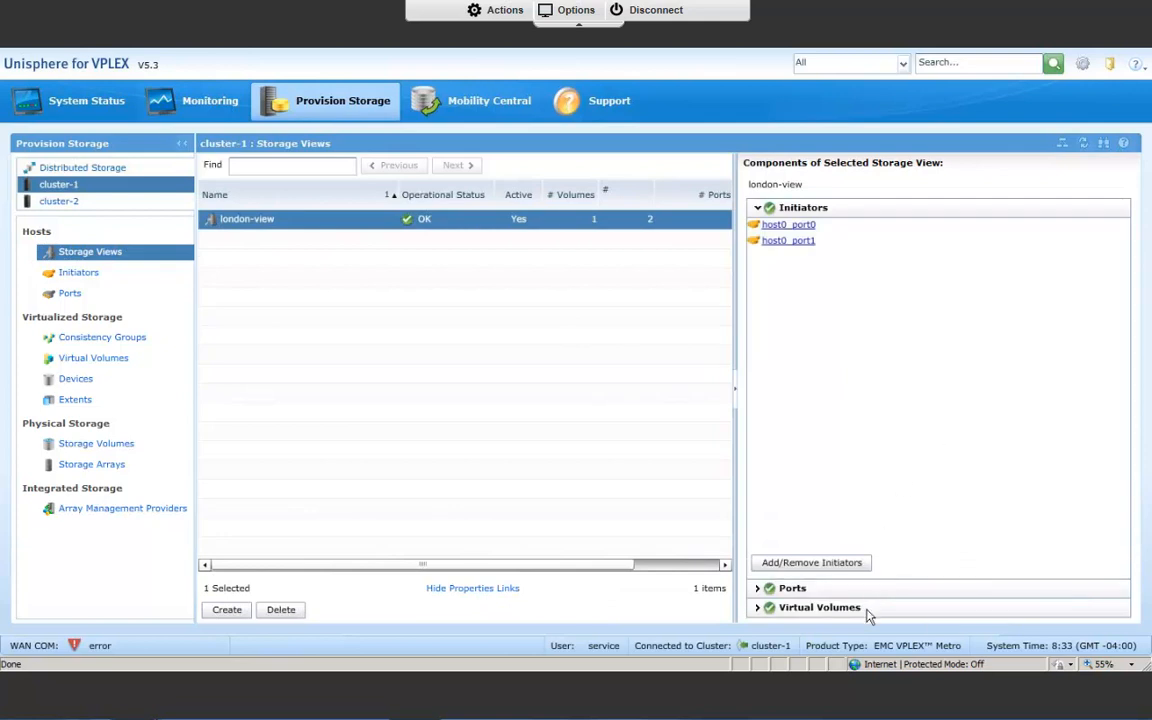
{"action": "left_click", "coordinate": [867, 612]}
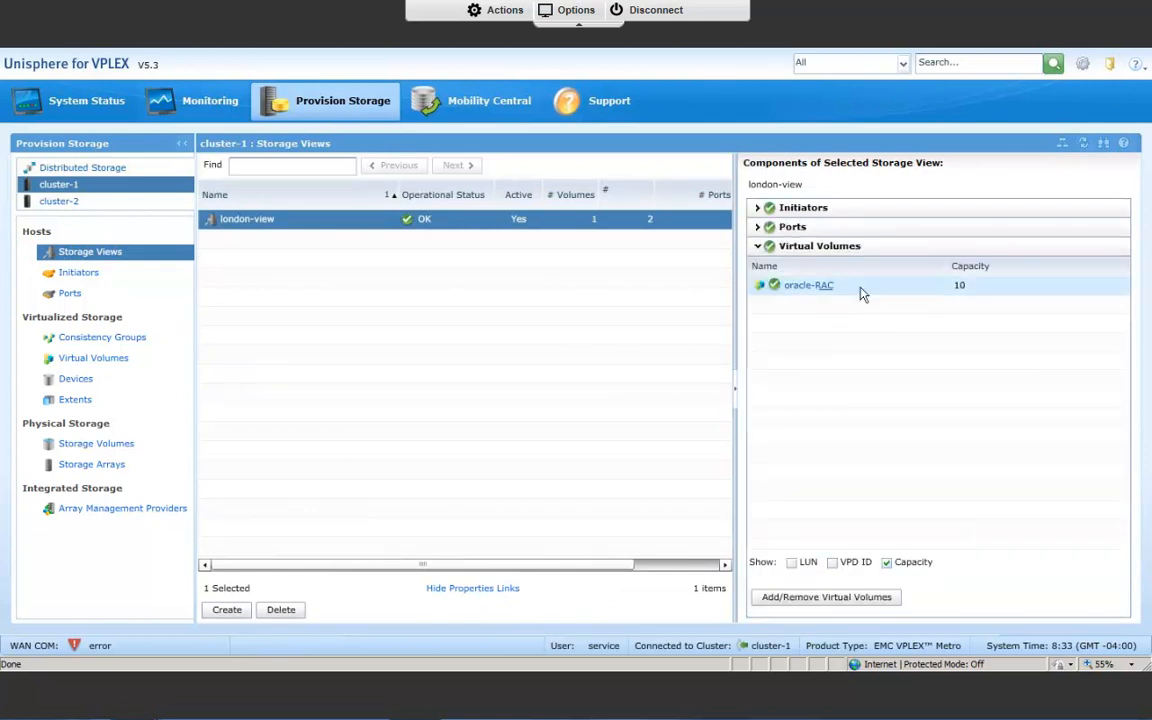
Check the oracle-RAC volume in oxford-view among cluster-2's storage views.
{"action": "left_click", "coordinate": [101, 205]}
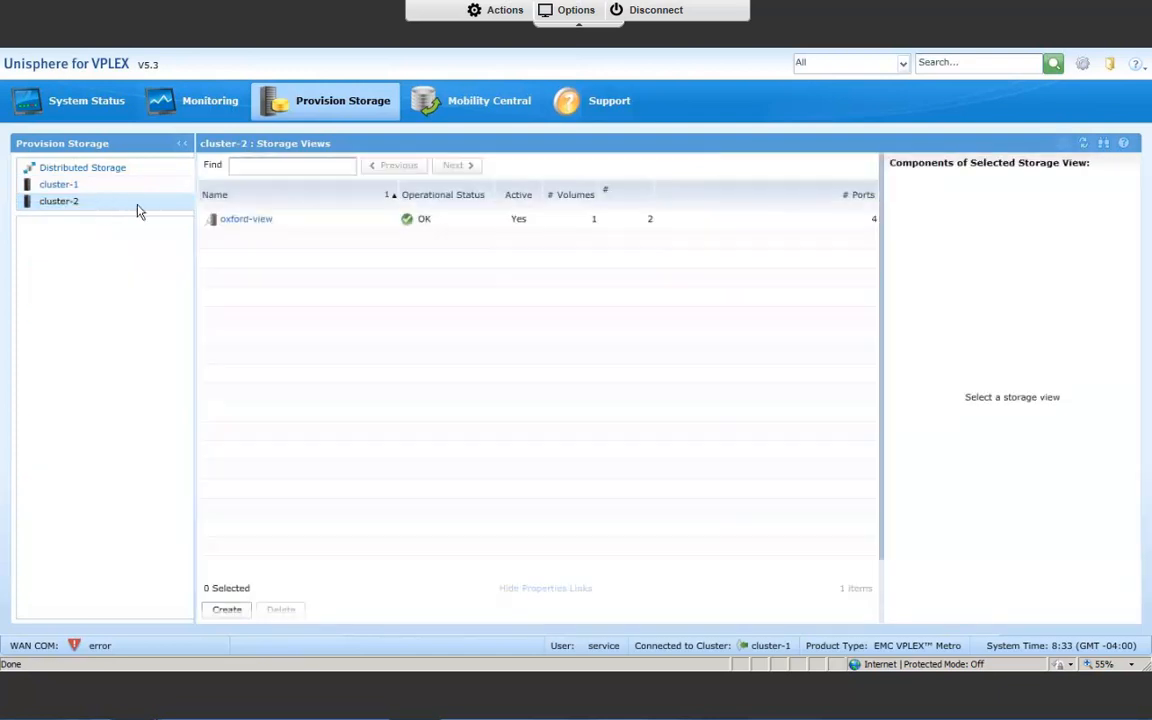
{"action": "left_click", "coordinate": [337, 228]}
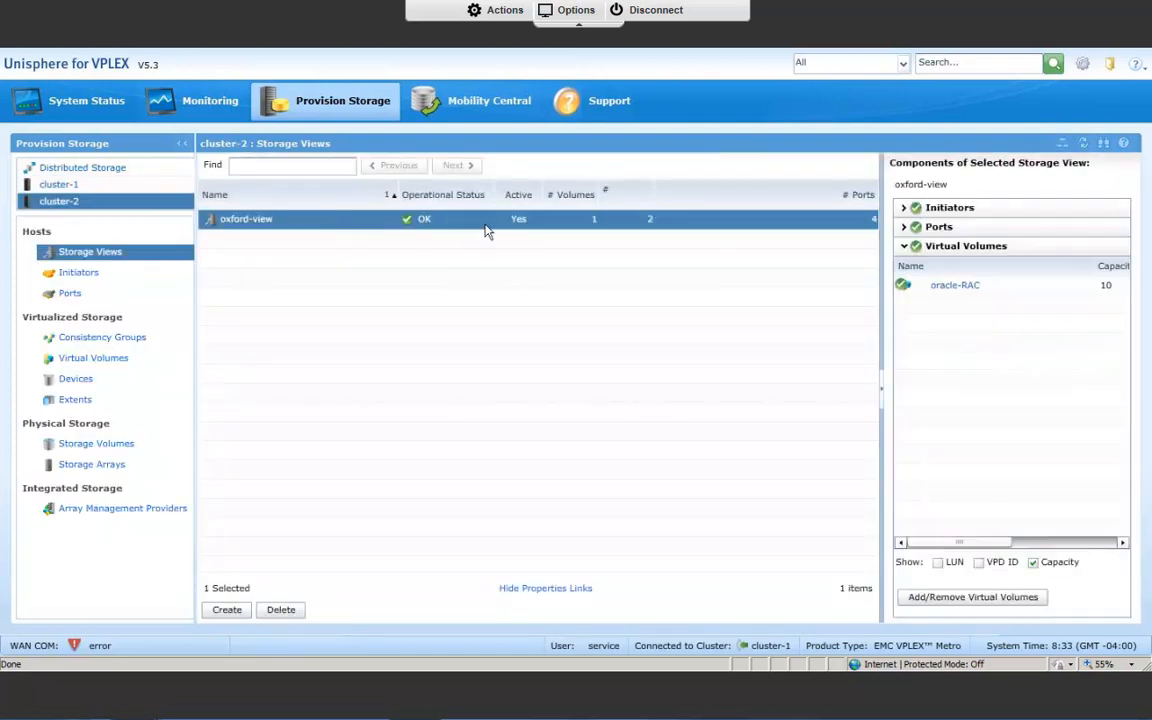
{"action": "left_click", "coordinate": [1041, 295]}
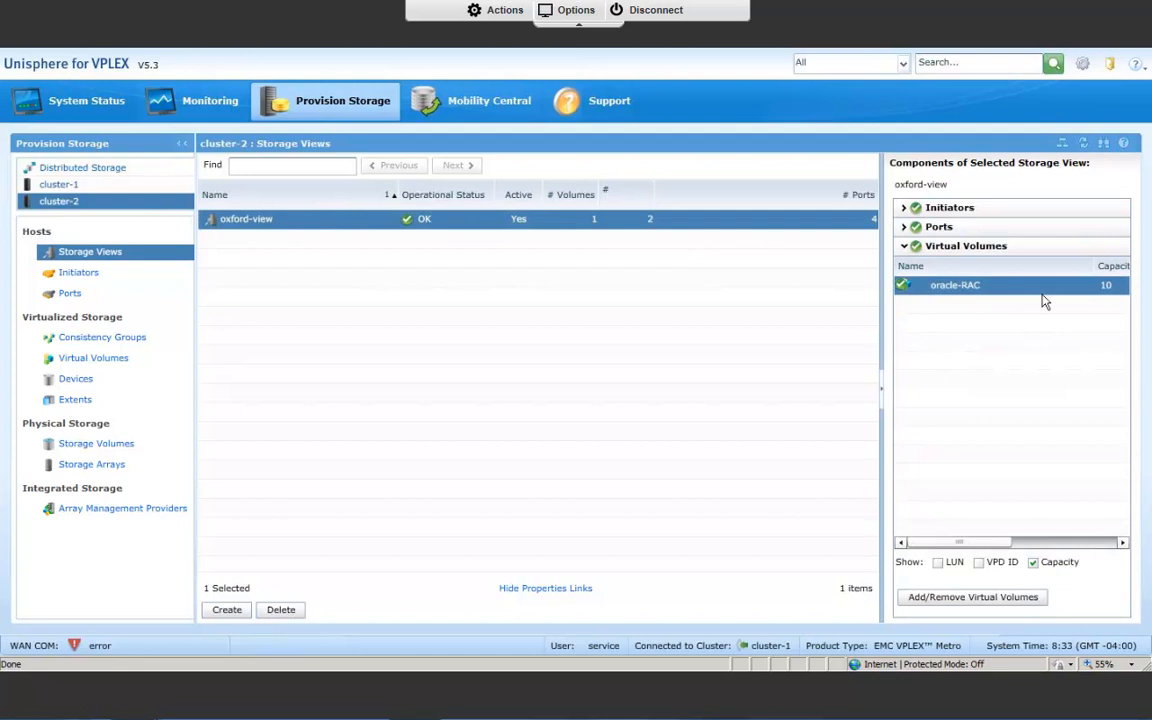